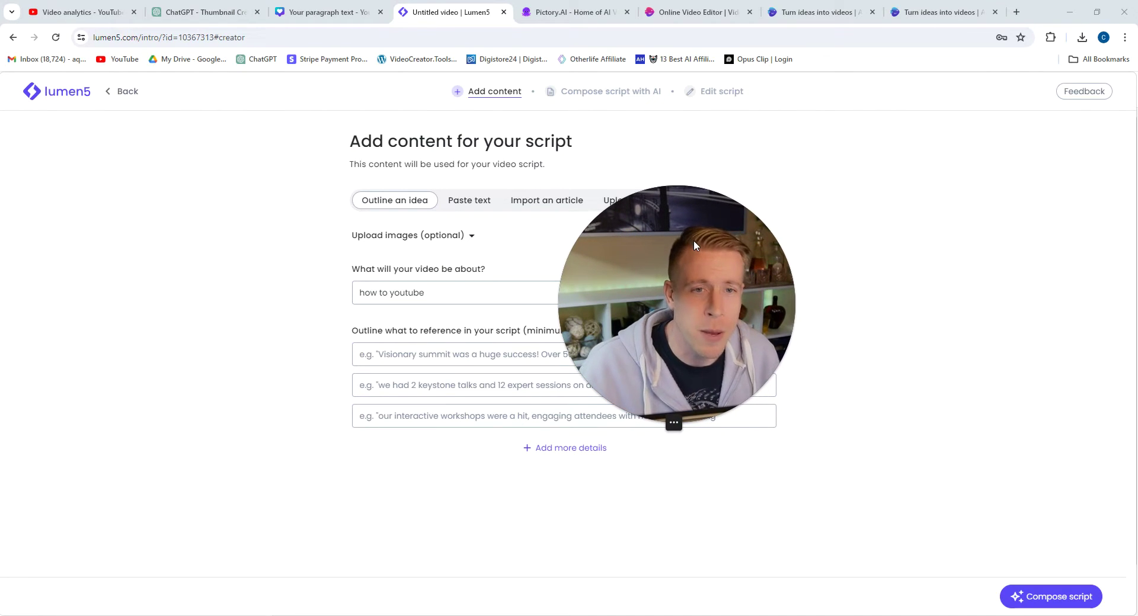
- Review Lumen5's Paste text and Import an article script options, then switch to Pictory
left_click_drag(693, 240, 927, 319)
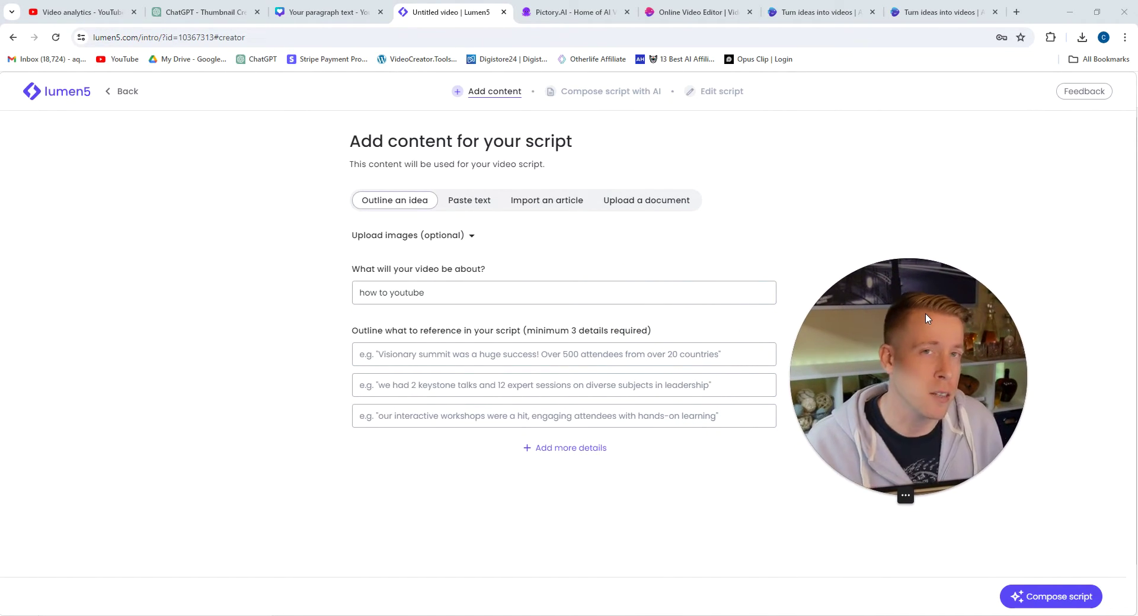
left_click_drag(927, 316, 947, 344)
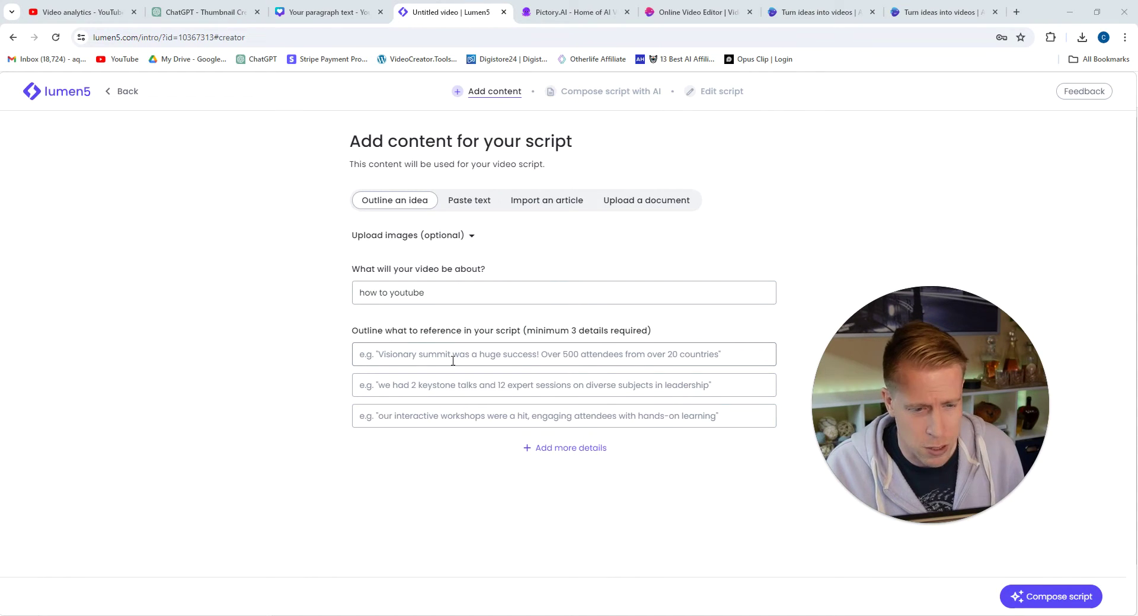
left_click(479, 206)
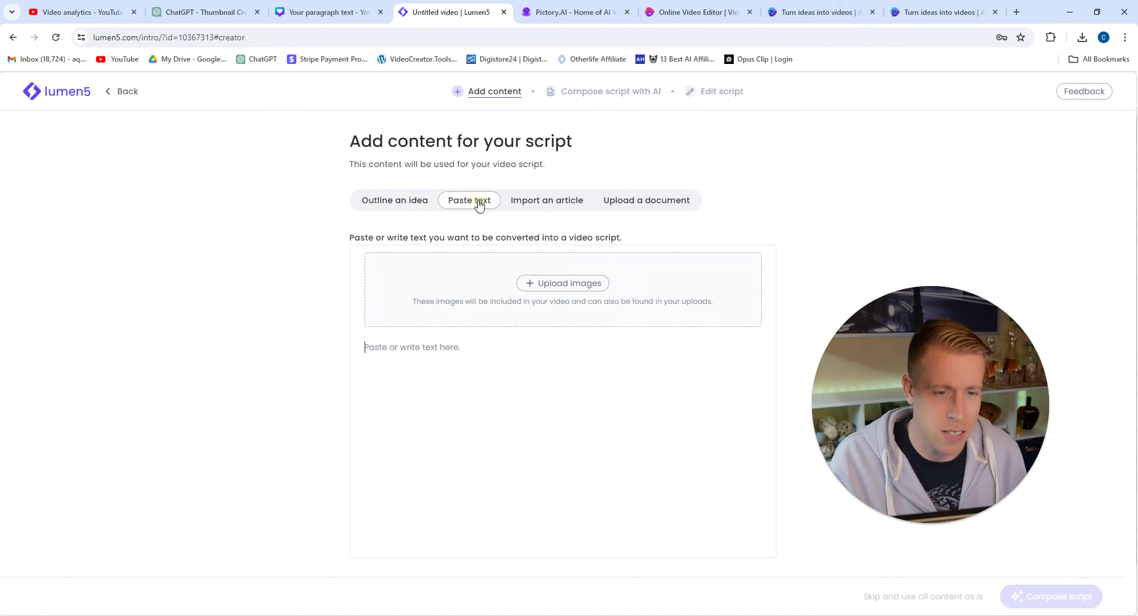
left_click(534, 206)
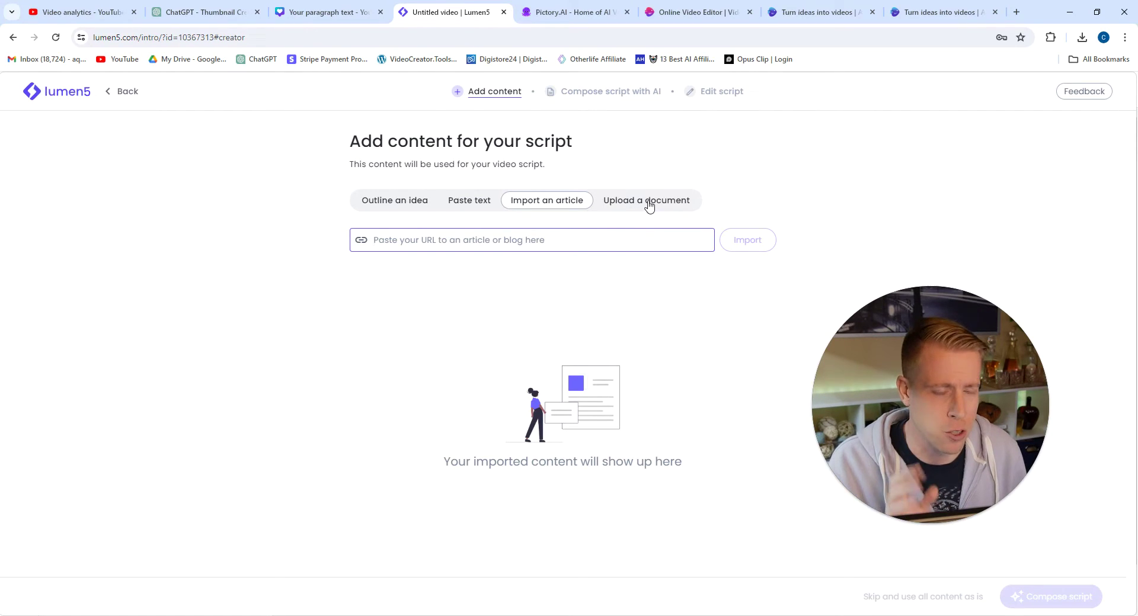
left_click(588, 17)
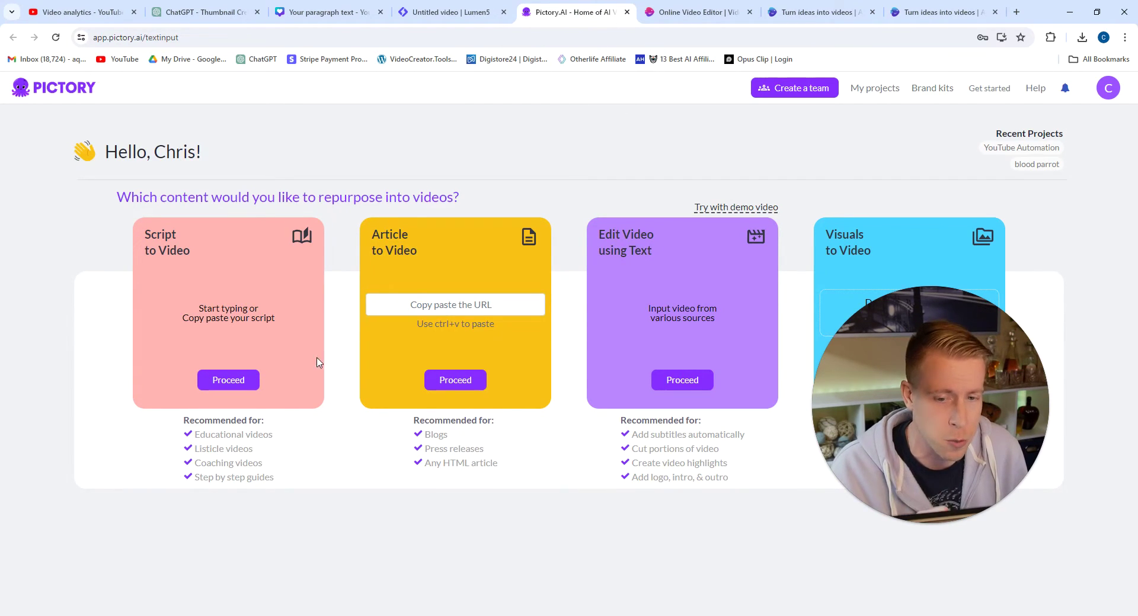
- Open the YouTube Automation project from Pictory's My projects in the storyboard editor
left_click(244, 386)
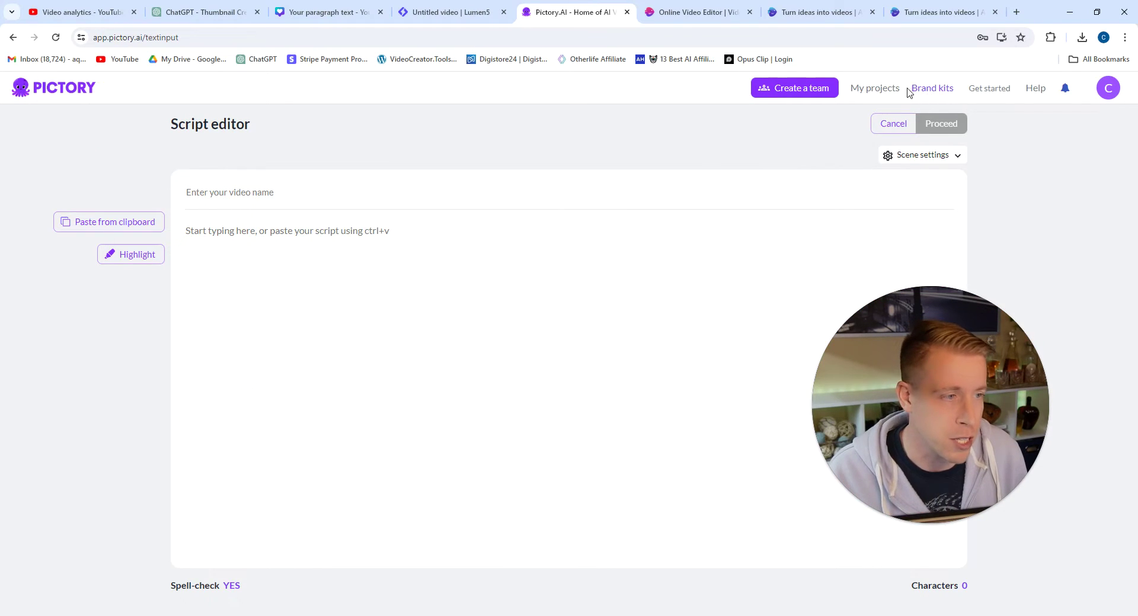
left_click(889, 89)
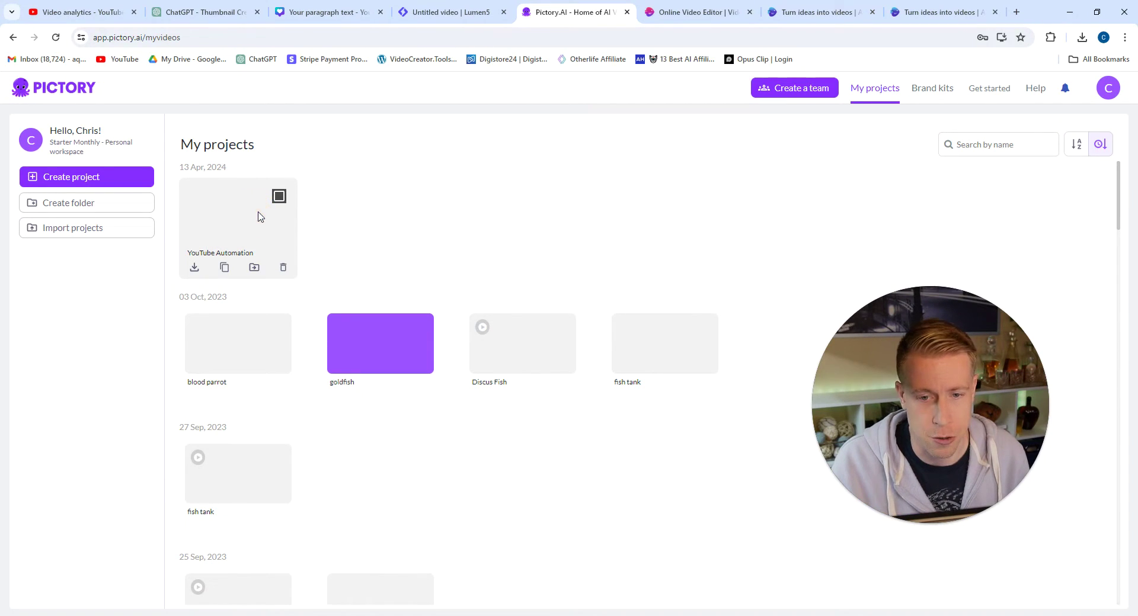
left_click(259, 218)
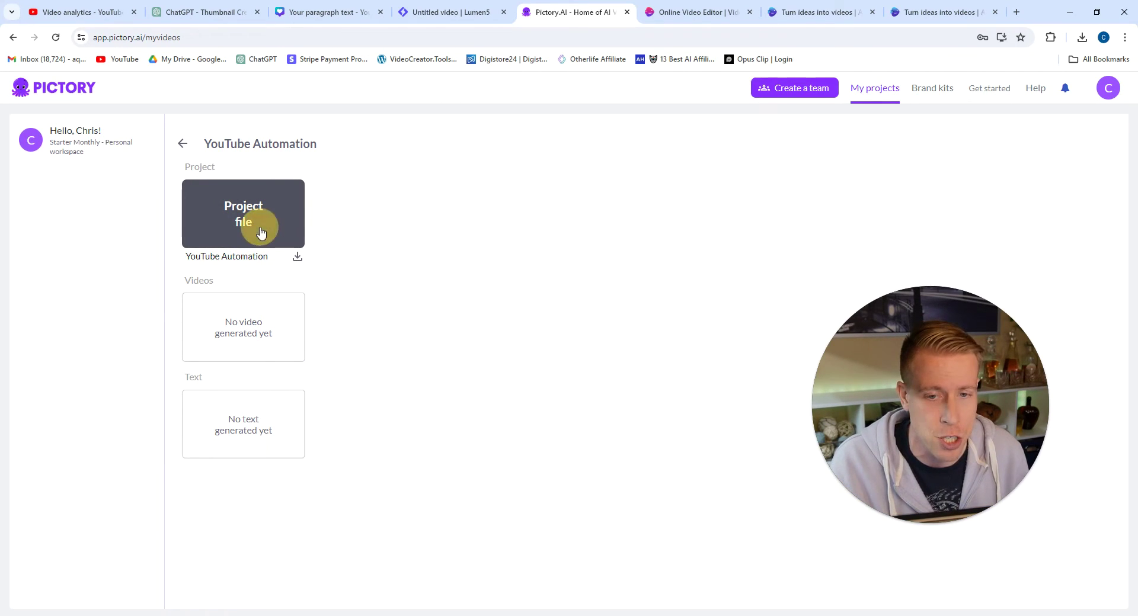
left_click(261, 232)
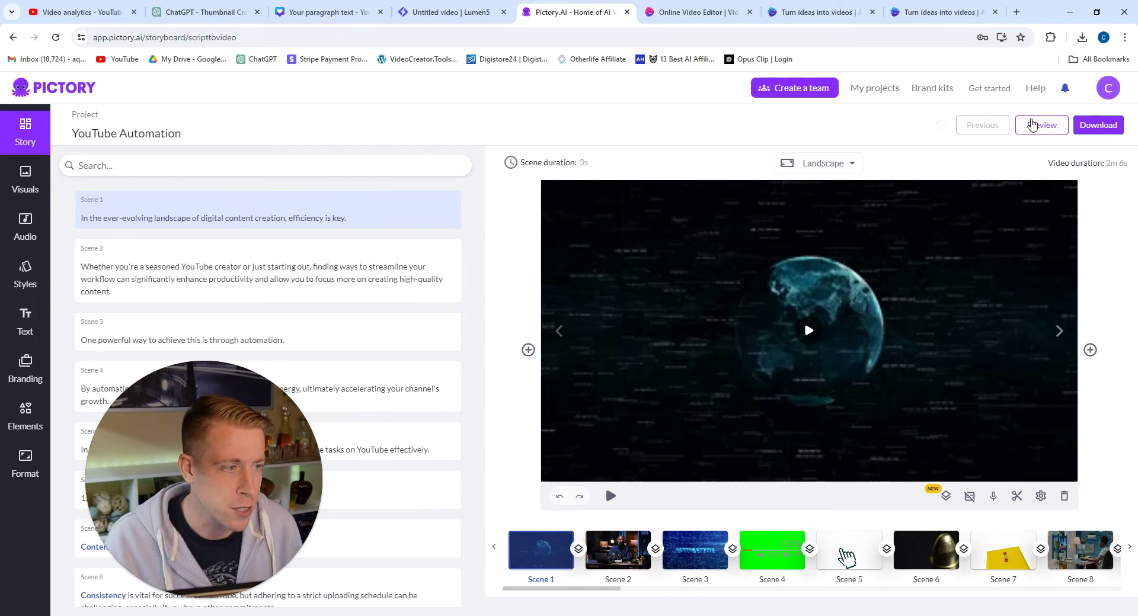
- Open and dismiss the Preview dialog, then select Scene 2 to show its stock clip
left_click(1037, 127)
left_click(758, 305)
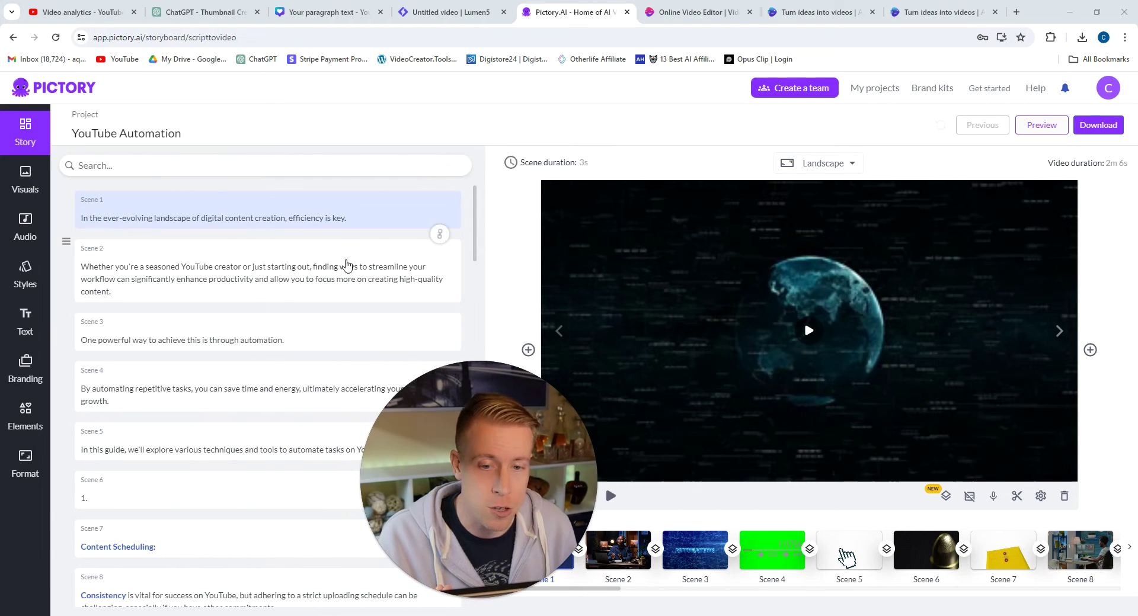
left_click(329, 269)
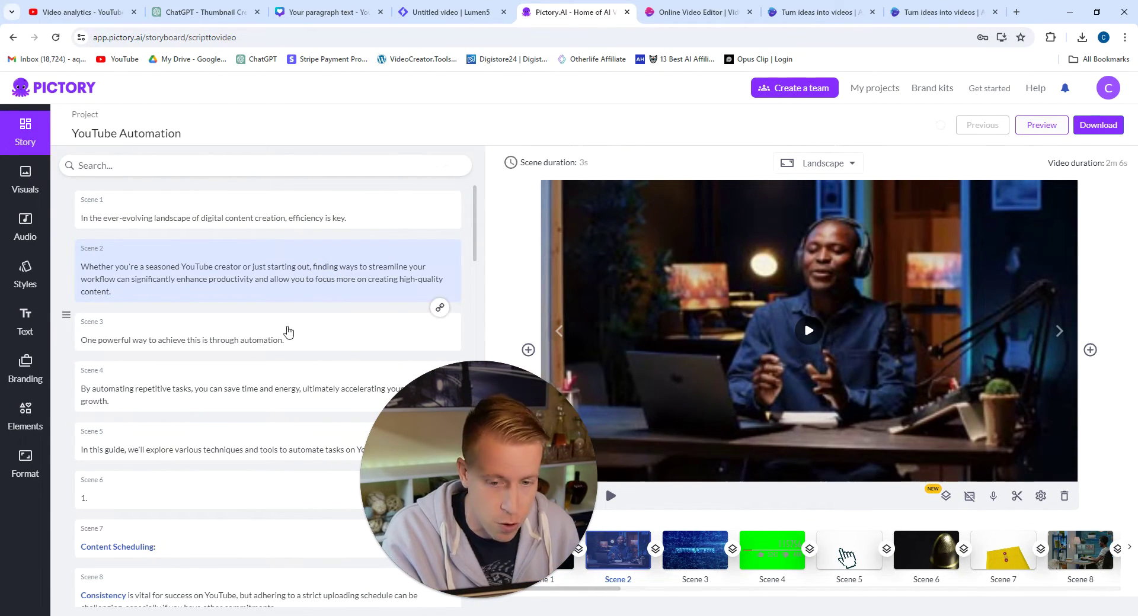
- Preview the full Pictory video, pause it at 0:18, and move to the InVideo tab
left_click(1041, 125)
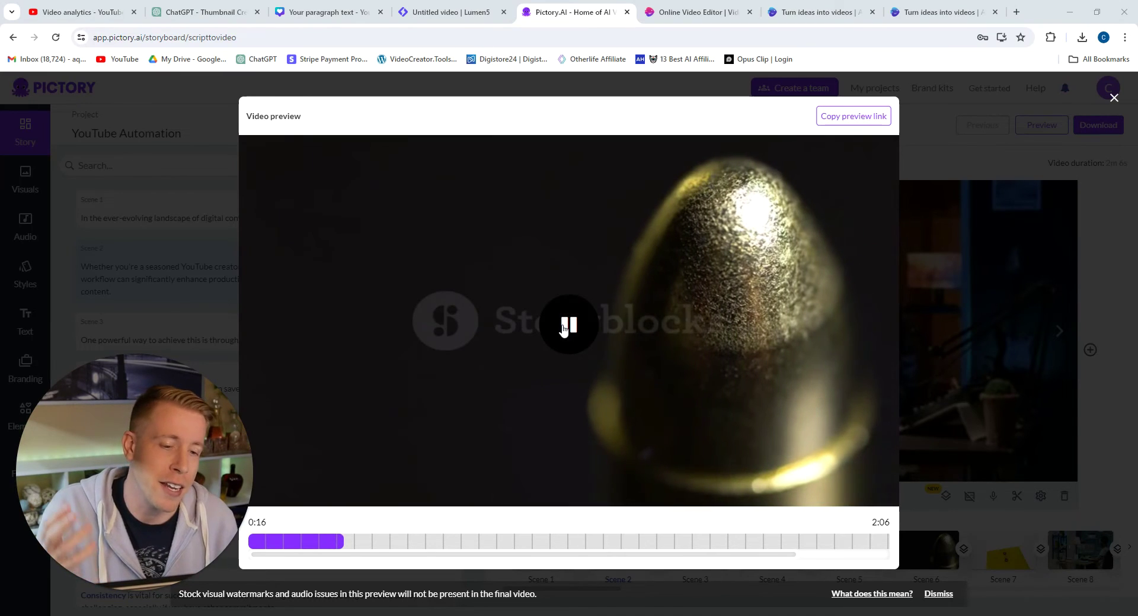
left_click(563, 328)
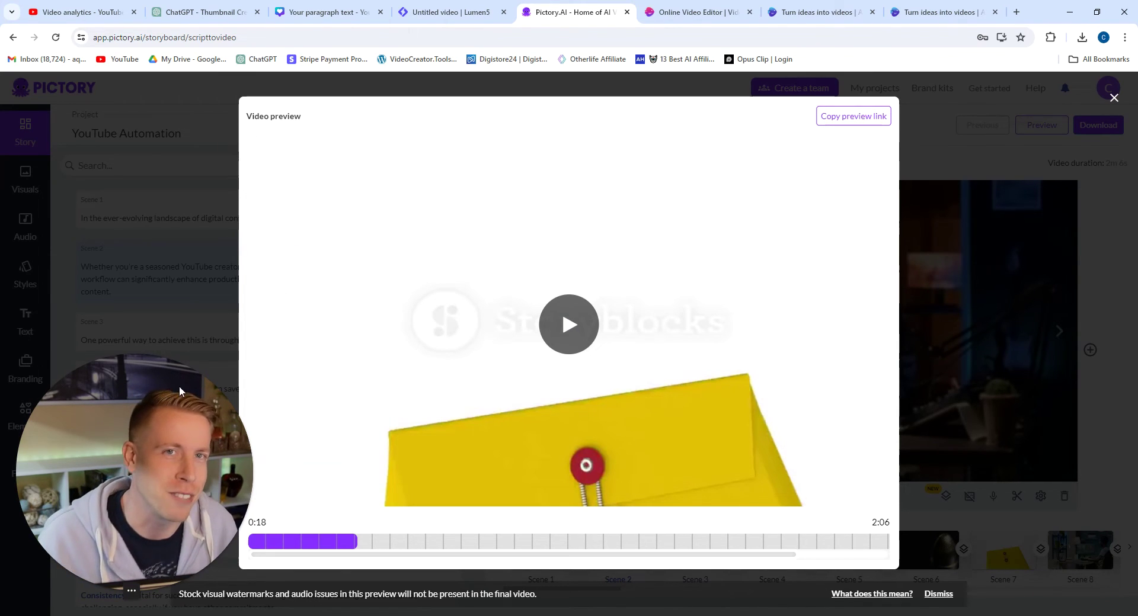
left_click(699, 22)
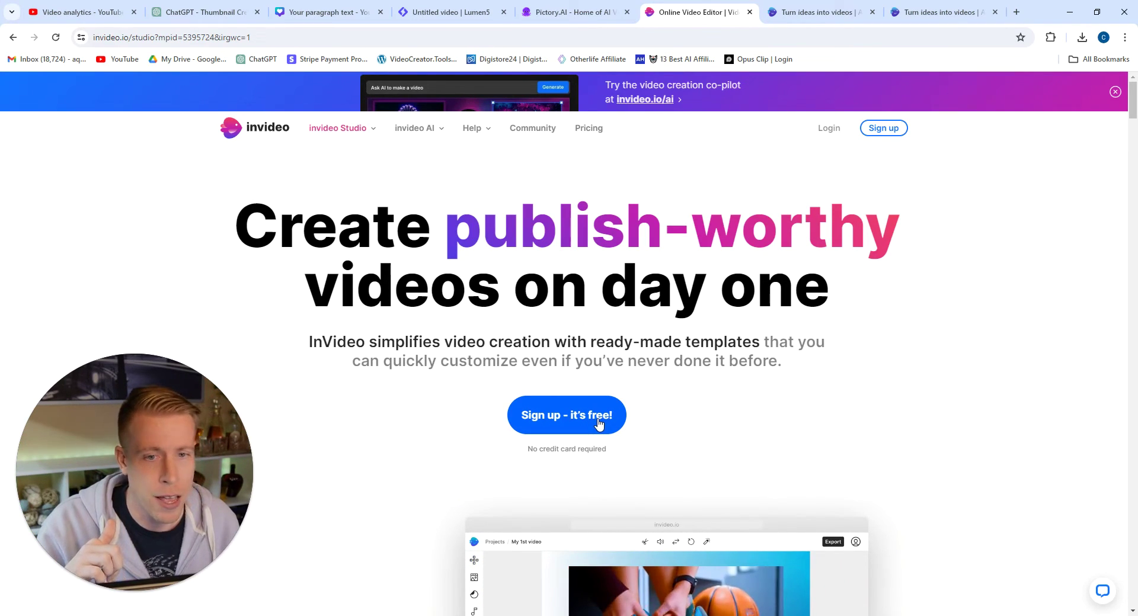
mouse_move(426, 142)
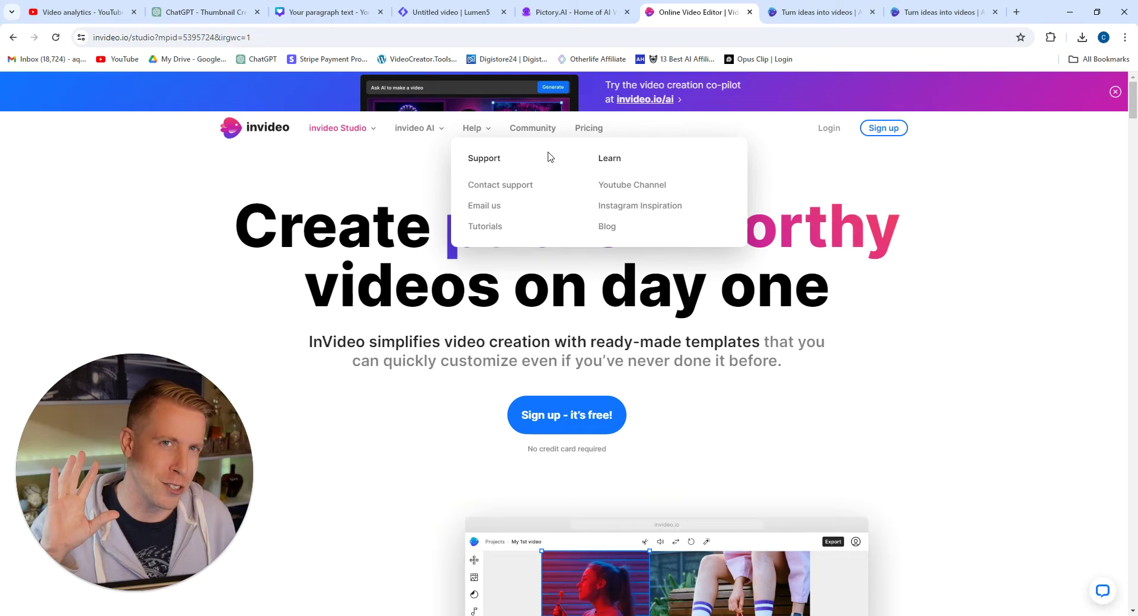
- Submit the prompt 'can you make me a video about how to youtube' to generate a video
left_click(818, 13)
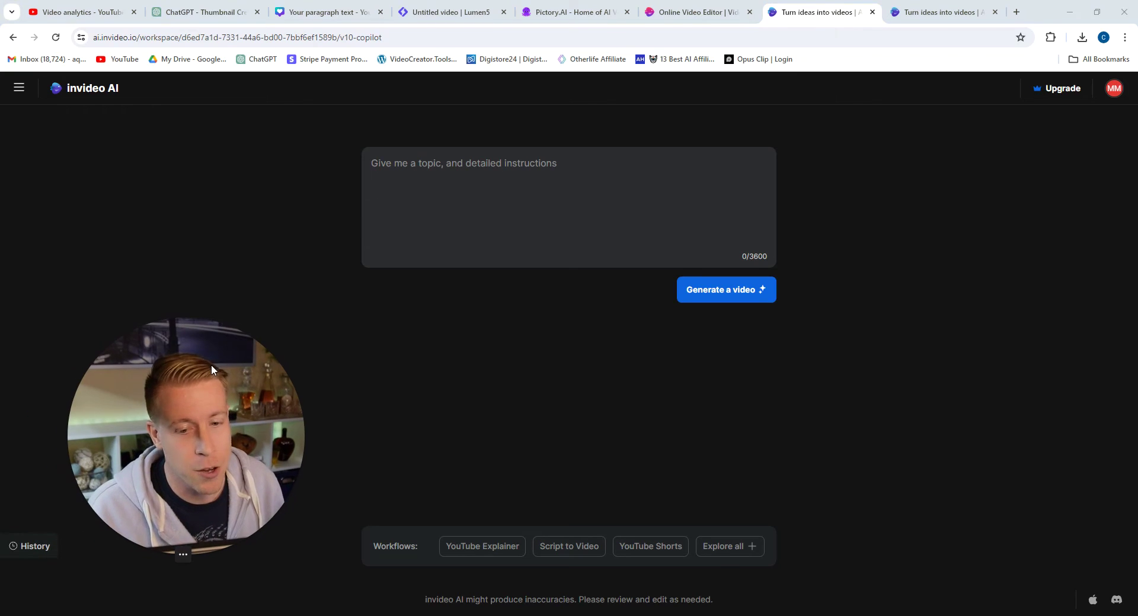
left_click(483, 176)
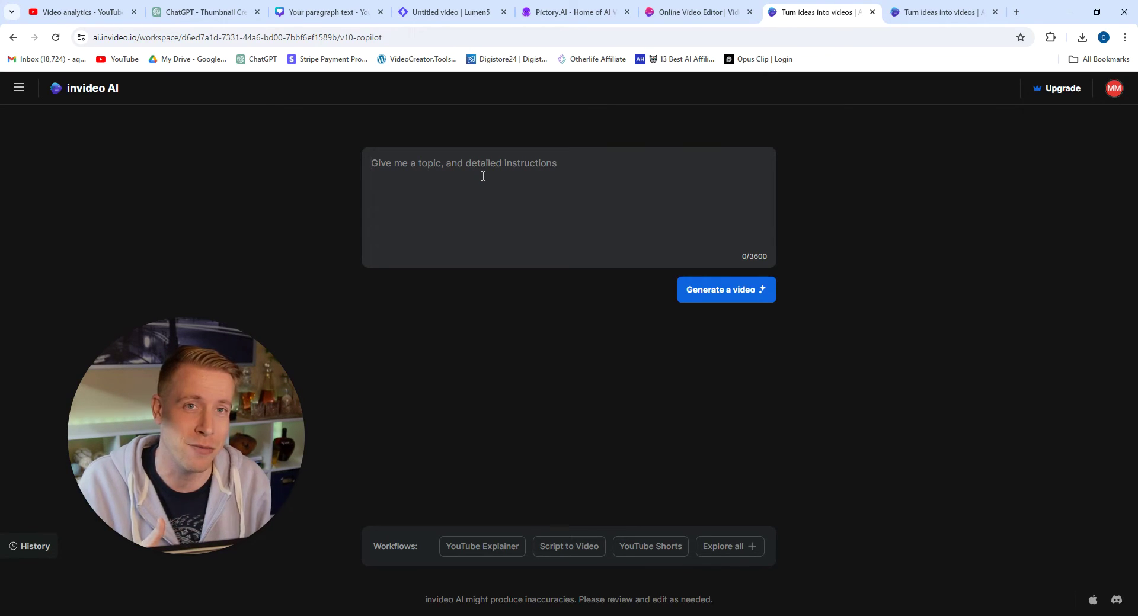
type("can you")
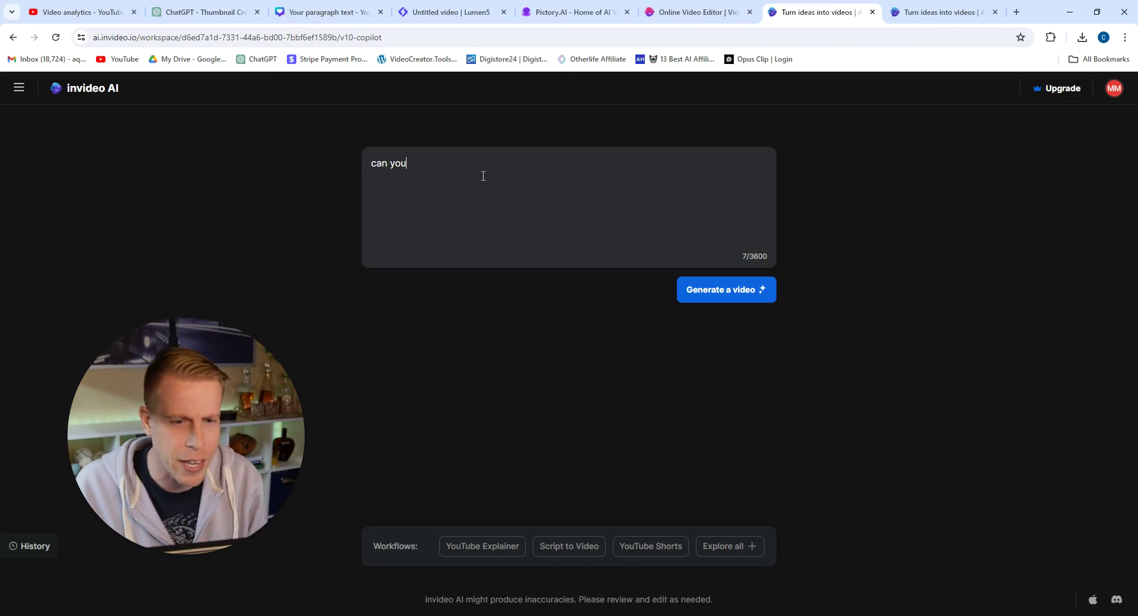
type(" make me a video about h")
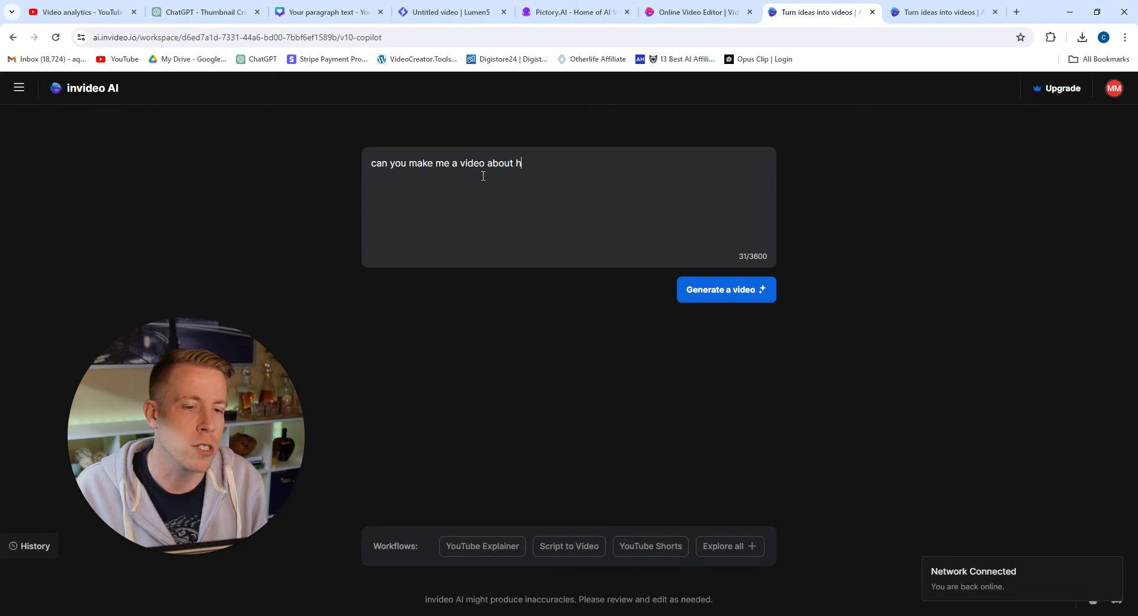
type("ow to youtube")
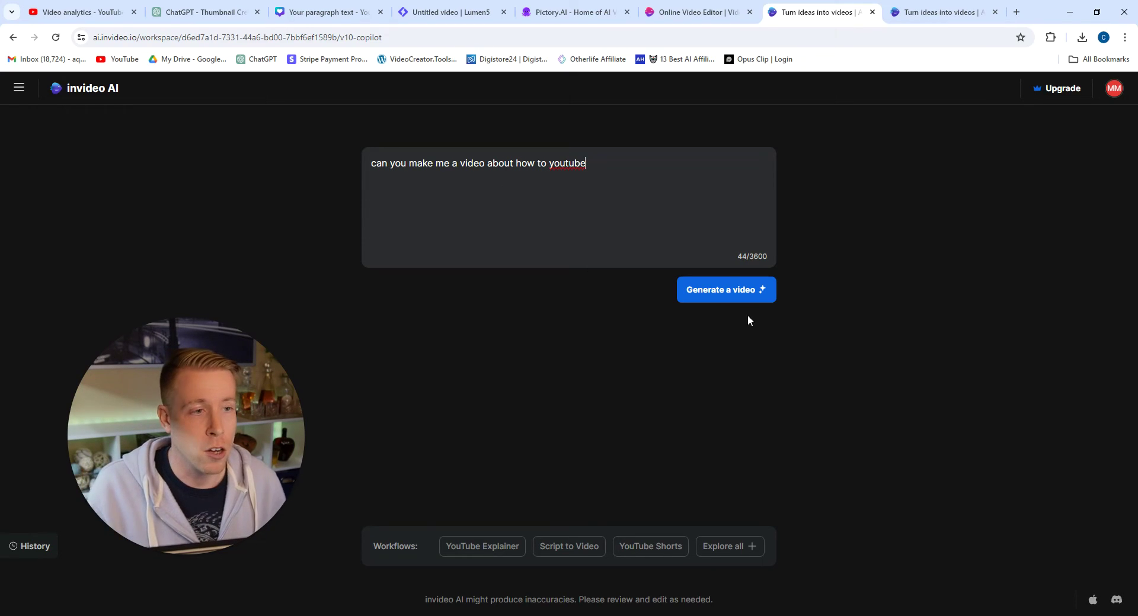
left_click(733, 300)
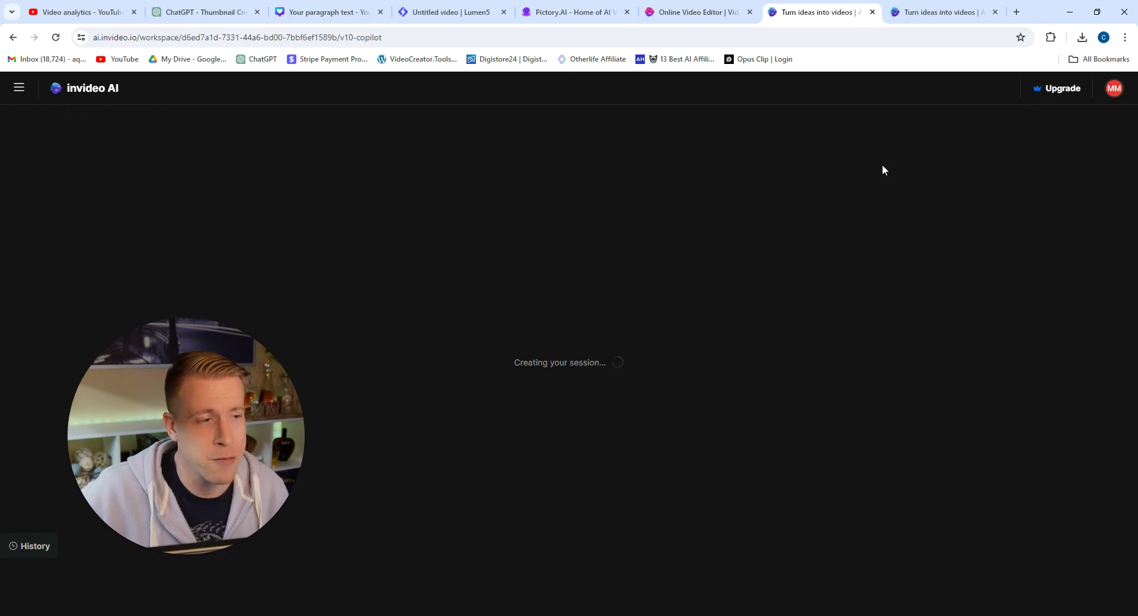
- Open the exported 'Mastering YouTube: A Comprehensive Guide' video from the invideo AI Home exports
left_click(926, 16)
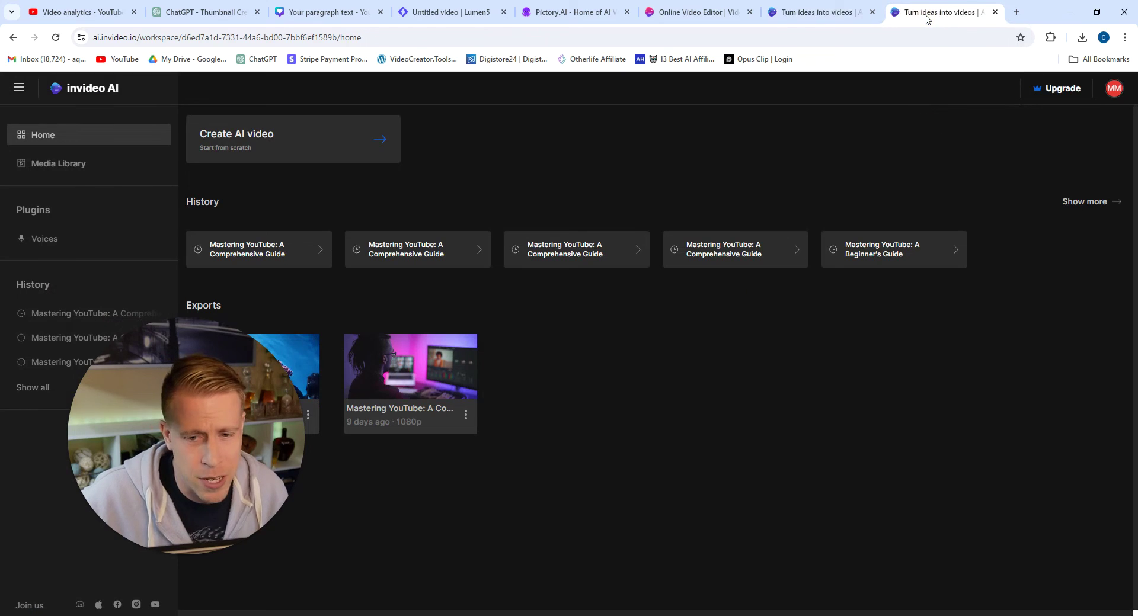
left_click(429, 388)
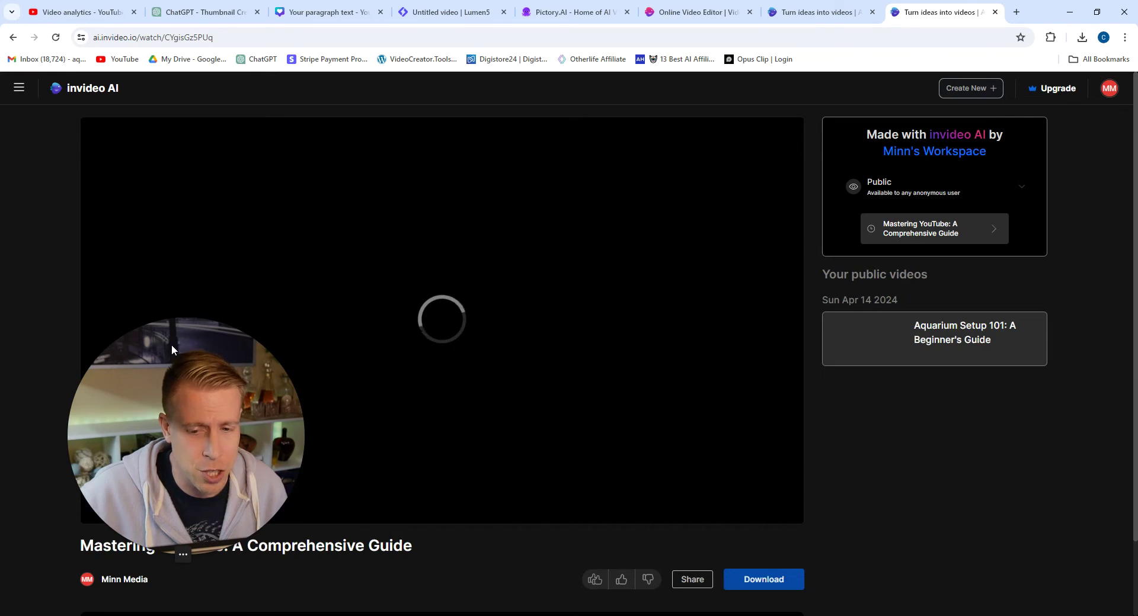
left_click_drag(171, 344, 891, 261)
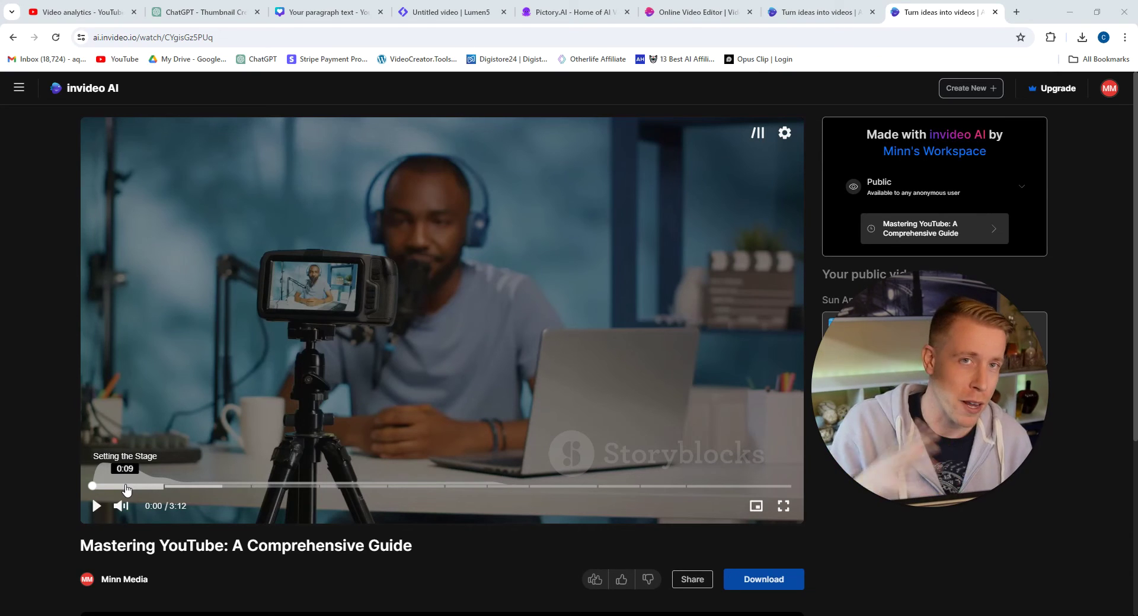
- Play the Mastering YouTube video from the start and pause it at 0:15 of 3:12
left_click(96, 506)
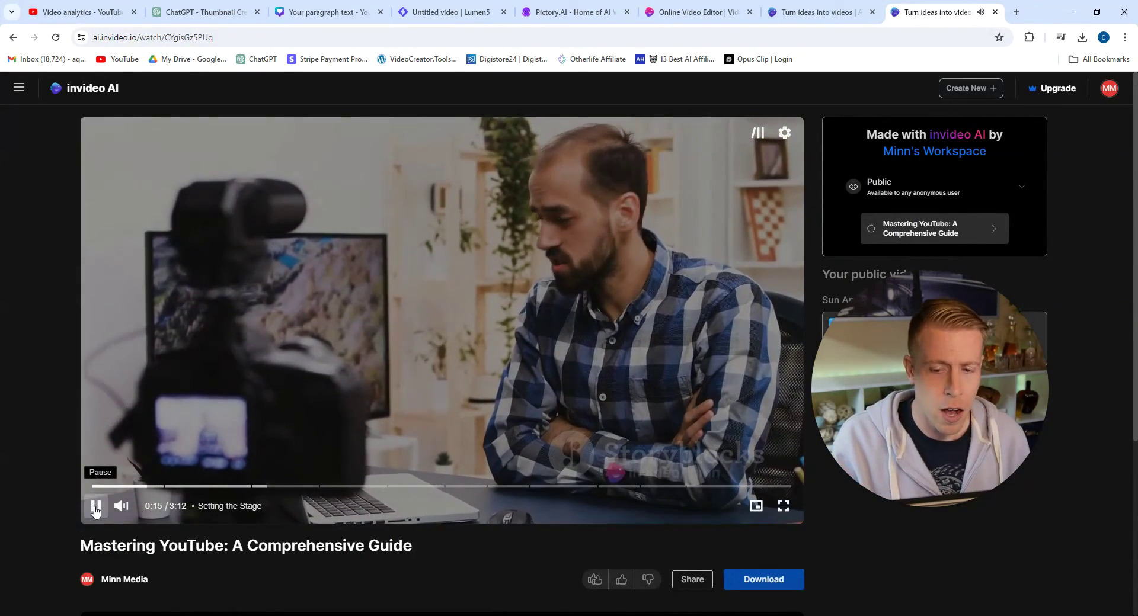
left_click(96, 508)
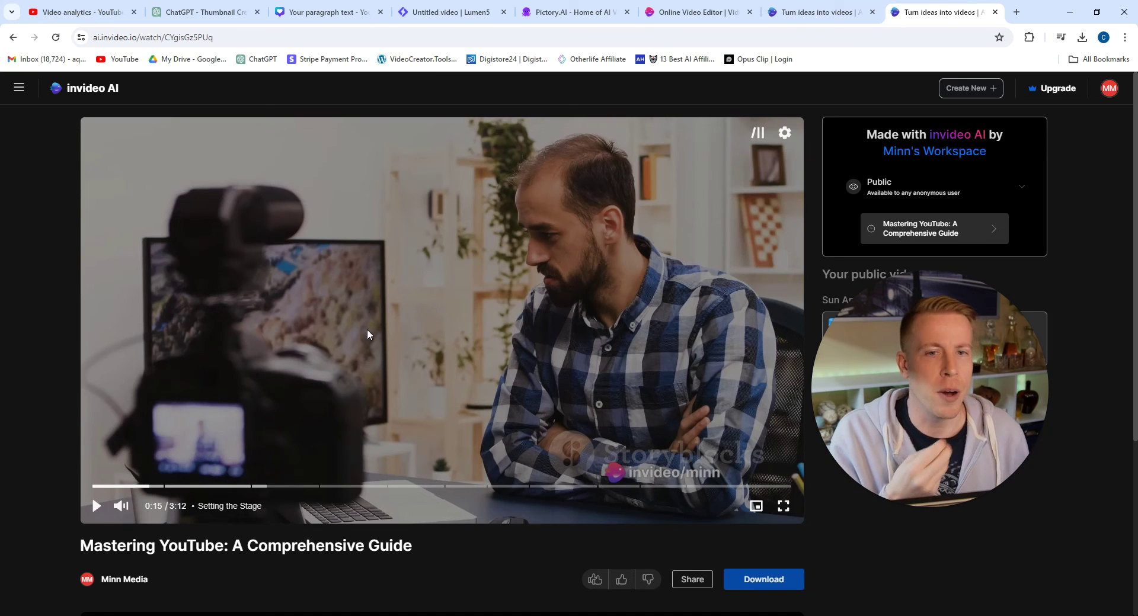
- Cycle through the Lumen5, Pictory and invideo AI tabs, ending on the paused Mastering YouTube video
left_click(459, 13)
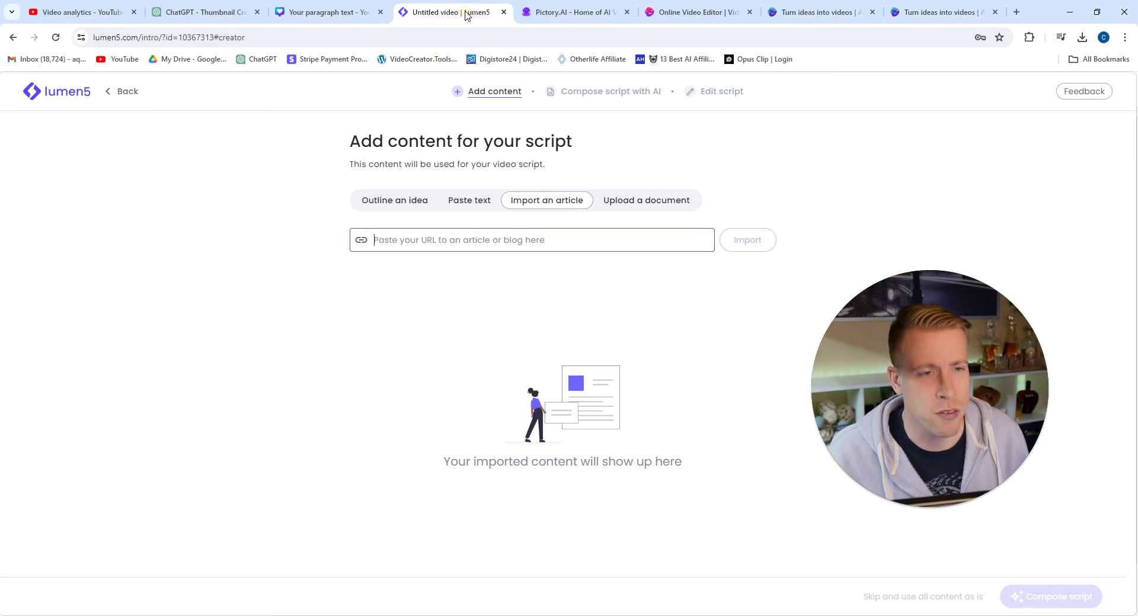
left_click(567, 13)
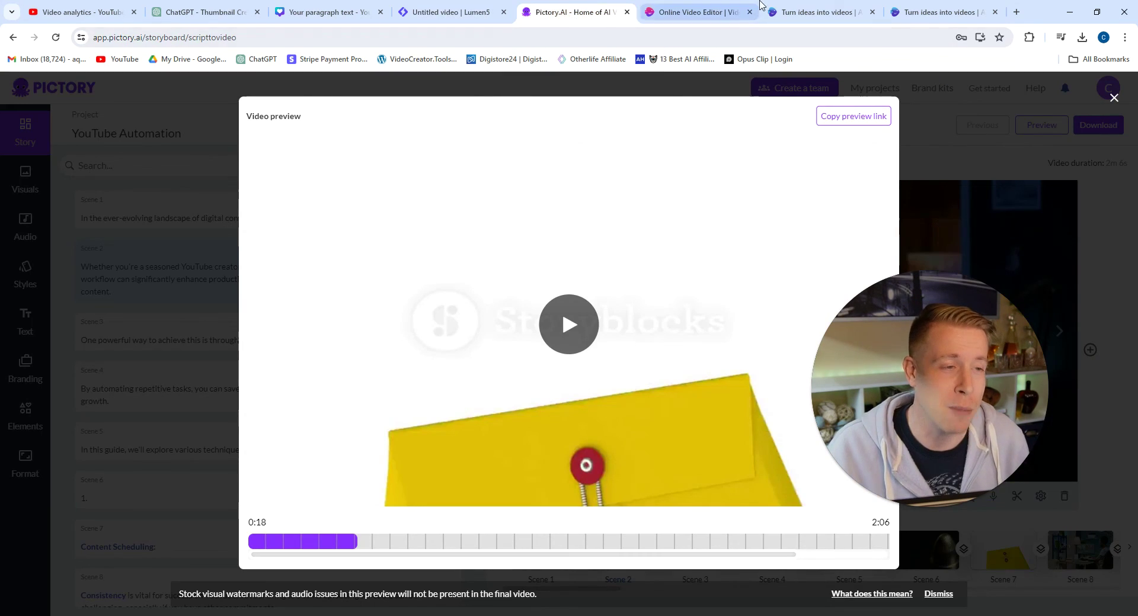
left_click(824, 13)
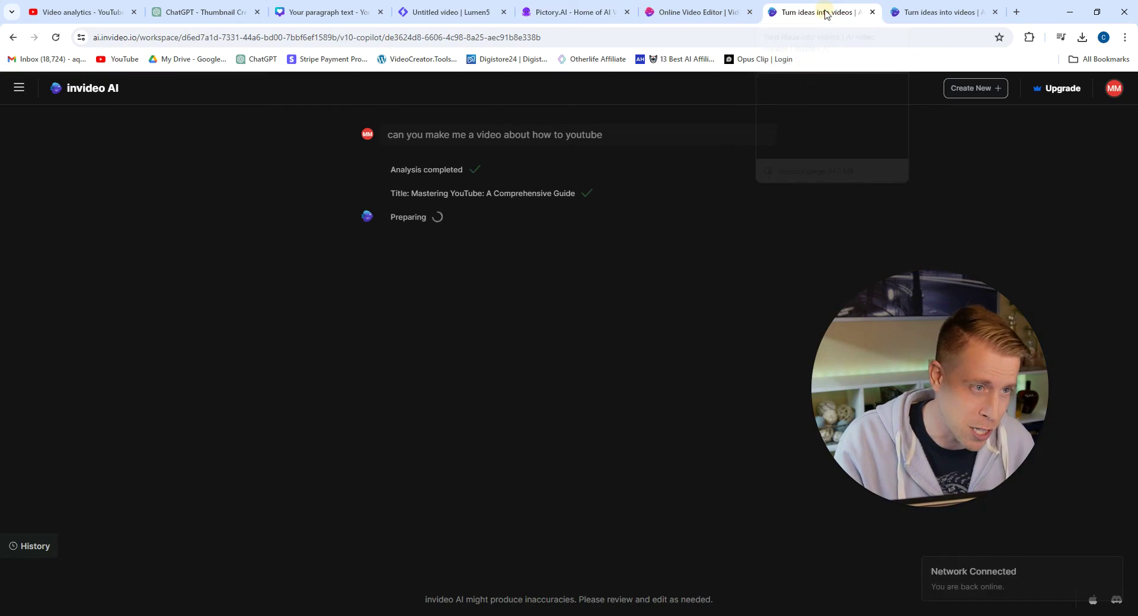
left_click(911, 15)
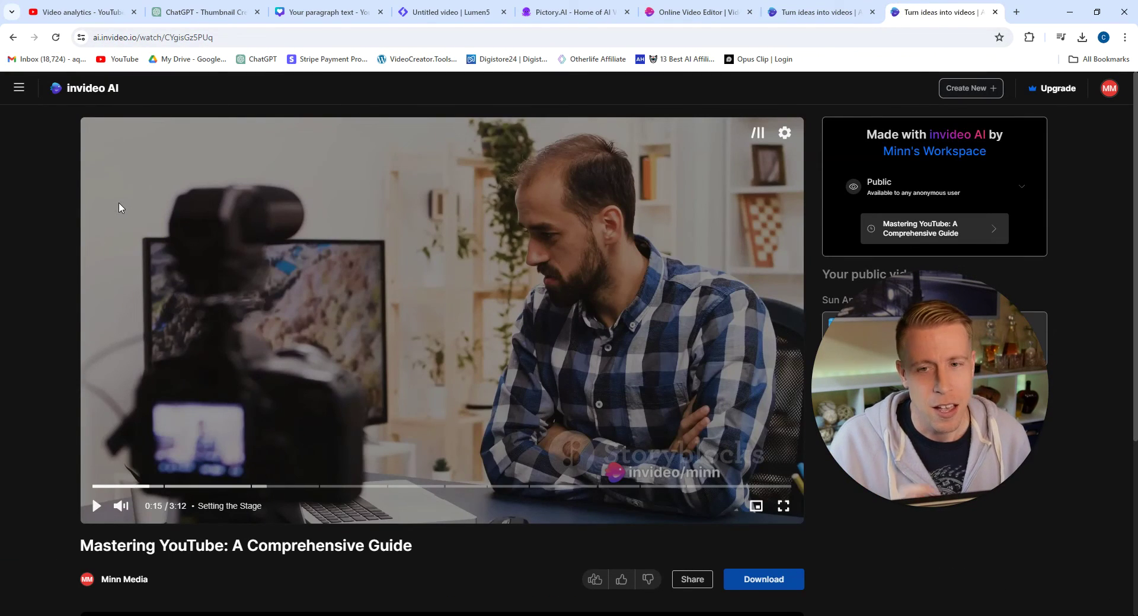
left_click(711, 13)
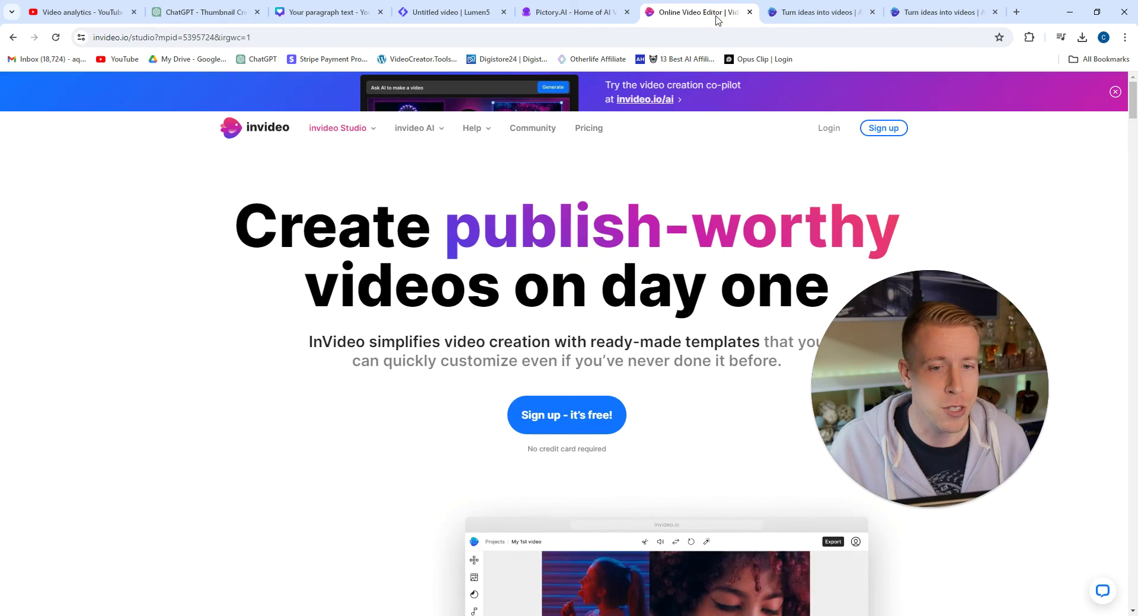
mouse_move(421, 128)
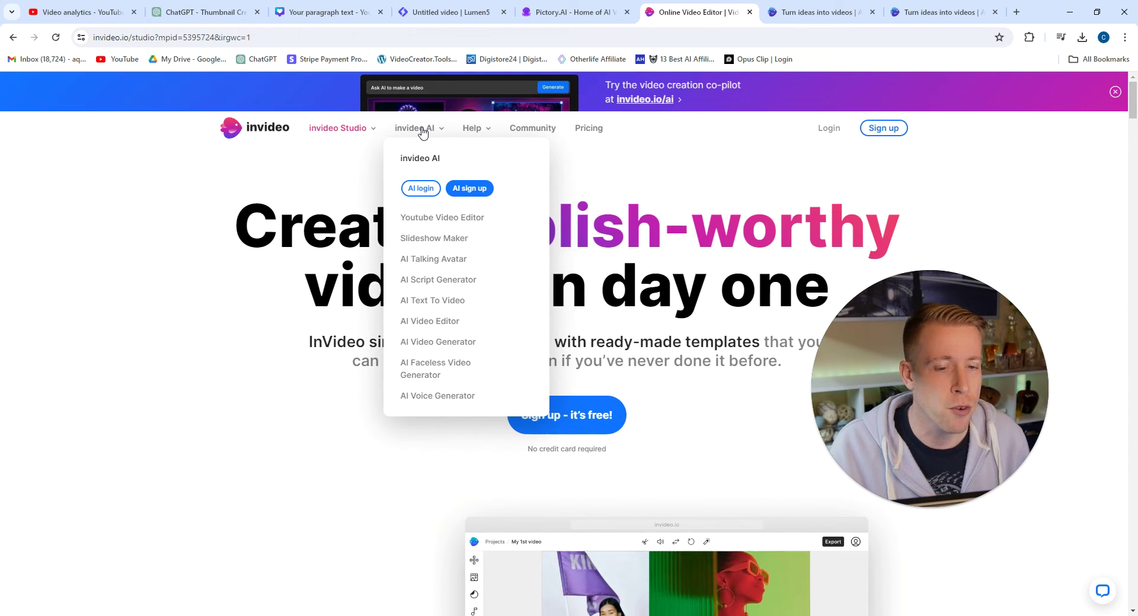